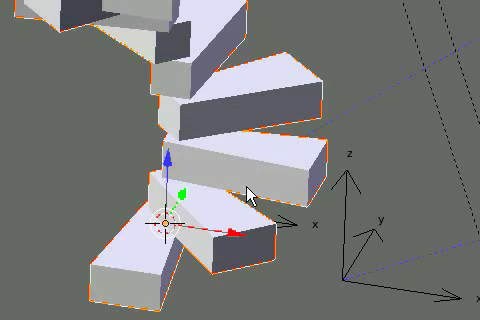
Step: Rotate the sun lamp beside the bottom step about the Z axis to a new direction
{"action": "mouse_move", "coordinate": [247, 195]}
{"action": "middle_mouse_down"}
{"action": "mouse_move", "coordinate": [161, 177]}
{"action": "mouse_move", "coordinate": [166, 187]}
{"action": "mouse_move", "coordinate": [185, 198]}
{"action": "middle_mouse_up"}
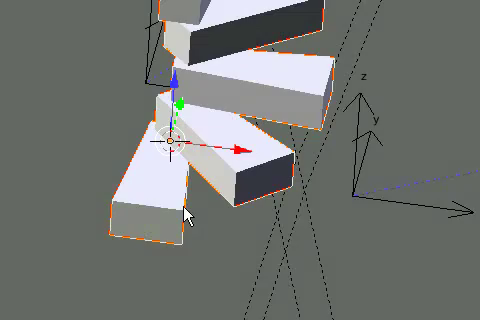
{"action": "scroll", "coordinate": [175, 214], "scroll_direction": "up", "scroll_amount": 1}
{"action": "scroll", "coordinate": [177, 212], "scroll_direction": "up", "scroll_amount": 1}
{"action": "scroll", "coordinate": [200, 220], "scroll_direction": "down", "scroll_amount": 1}
{"action": "mouse_move", "coordinate": [209, 228]}
{"action": "middle_mouse_down"}
{"action": "mouse_move", "coordinate": [147, 96]}
{"action": "mouse_move", "coordinate": [124, 102]}
{"action": "middle_mouse_up"}
{"action": "scroll", "coordinate": [145, 102], "scroll_direction": "down", "scroll_amount": 2}
{"action": "scroll", "coordinate": [142, 92], "scroll_direction": "down", "scroll_amount": 2}
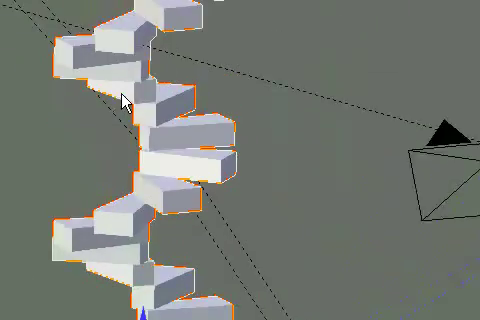
{"action": "scroll", "coordinate": [129, 217], "scroll_direction": "down", "scroll_amount": 2}
{"action": "mouse_move", "coordinate": [129, 217]}
{"action": "middle_mouse_down", "text": "shift"}
{"action": "mouse_move", "coordinate": [131, 246]}
{"action": "mouse_move", "coordinate": [129, 228]}
{"action": "middle_mouse_up", "text": "shift"}
{"action": "scroll", "coordinate": [137, 160], "scroll_direction": "down", "scroll_amount": 1}
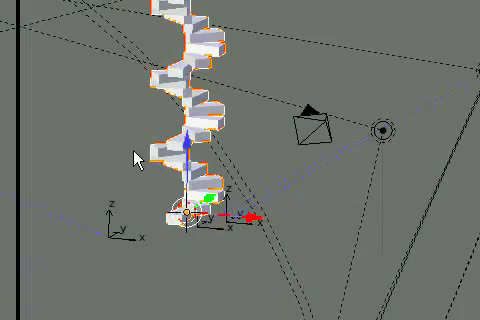
{"action": "middle_click_drag", "start_coordinate": [135, 158], "coordinate": [140, 93]}
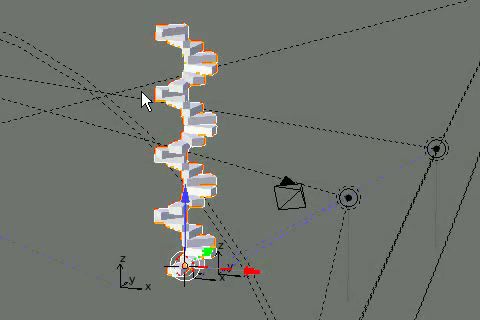
{"action": "scroll", "coordinate": [137, 191], "scroll_direction": "up", "scroll_amount": 1}
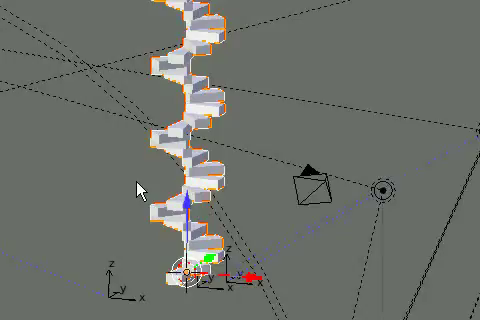
{"action": "scroll", "coordinate": [152, 240], "scroll_direction": "up", "scroll_amount": 2}
{"action": "scroll", "coordinate": [196, 244], "scroll_direction": "up", "scroll_amount": 2}
{"action": "scroll", "coordinate": [209, 233], "scroll_direction": "up", "scroll_amount": 2}
{"action": "mouse_move", "coordinate": [210, 234]}
{"action": "middle_mouse_down", "text": "shift"}
{"action": "mouse_move", "coordinate": [254, 244]}
{"action": "mouse_move", "coordinate": [364, 236]}
{"action": "mouse_move", "coordinate": [287, 160]}
{"action": "mouse_move", "coordinate": [325, 148]}
{"action": "mouse_move", "coordinate": [345, 102]}
{"action": "mouse_move", "coordinate": [140, 140]}
{"action": "middle_mouse_up", "text": "shift"}
{"action": "left_click", "coordinate": [140, 143]}
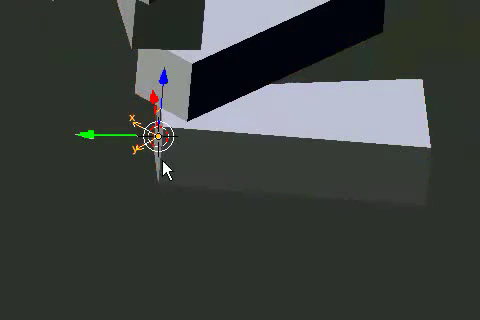
{"action": "scroll", "coordinate": [196, 189], "scroll_direction": "up", "scroll_amount": 2}
{"action": "scroll", "coordinate": [222, 218], "scroll_direction": "down", "scroll_amount": 2}
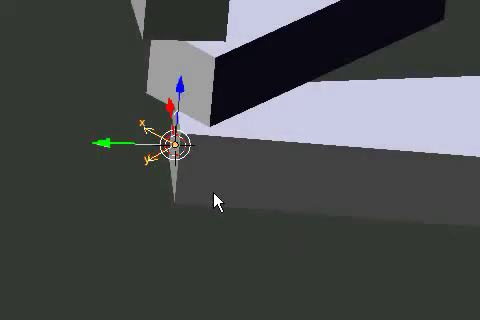
{"action": "middle_click_drag", "start_coordinate": [214, 198], "coordinate": [188, 174], "text": "shift"}
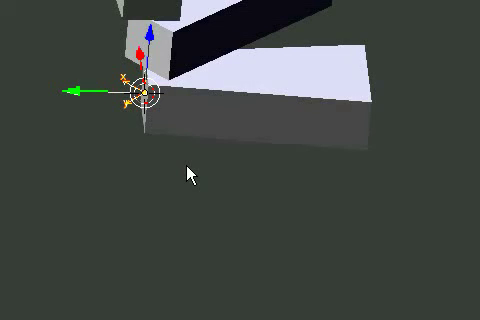
{"action": "key", "text": "r"}
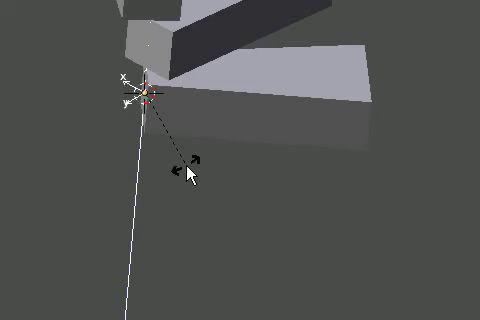
{"action": "key", "text": "z"}
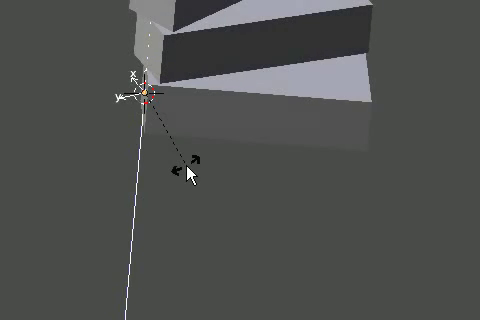
{"action": "left_click", "coordinate": [187, 172]}
{"action": "scroll", "coordinate": [203, 118], "scroll_direction": "down", "scroll_amount": 3}
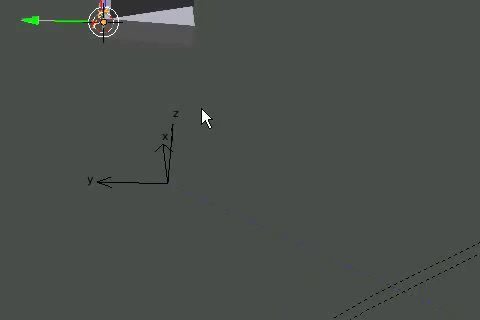
{"action": "scroll", "coordinate": [126, 86], "scroll_direction": "down", "scroll_amount": 2}
{"action": "mouse_move", "coordinate": [150, 172]}
{"action": "middle_mouse_down"}
{"action": "mouse_move", "coordinate": [127, 94]}
{"action": "mouse_move", "coordinate": [133, 91]}
{"action": "mouse_move", "coordinate": [168, 123]}
{"action": "mouse_move", "coordinate": [260, 85]}
{"action": "mouse_move", "coordinate": [260, 118]}
{"action": "mouse_move", "coordinate": [285, 164]}
{"action": "mouse_move", "coordinate": [266, 244]}
{"action": "middle_mouse_up"}
{"action": "scroll", "coordinate": [266, 244], "scroll_direction": "up", "scroll_amount": 5}
{"action": "scroll", "coordinate": [355, 248], "scroll_direction": "down", "scroll_amount": 2}
{"action": "middle_click_drag", "start_coordinate": [343, 204], "coordinate": [148, 104]}
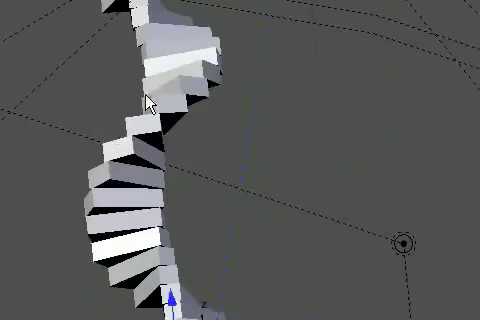
{"action": "scroll", "coordinate": [139, 105], "scroll_direction": "down", "scroll_amount": 2}
{"action": "scroll", "coordinate": [165, 242], "scroll_direction": "up", "scroll_amount": 3}
{"action": "scroll", "coordinate": [165, 242], "scroll_direction": "up", "scroll_amount": 3}
{"action": "scroll", "coordinate": [244, 230], "scroll_direction": "up", "scroll_amount": 1}
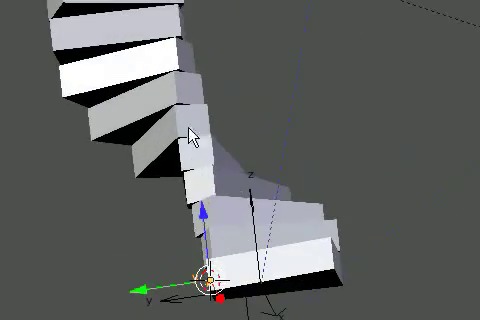
{"action": "scroll", "coordinate": [191, 137], "scroll_direction": "down", "scroll_amount": 3}
{"action": "scroll", "coordinate": [156, 107], "scroll_direction": "down", "scroll_amount": 2}
{"action": "scroll", "coordinate": [133, 95], "scroll_direction": "down", "scroll_amount": 2}
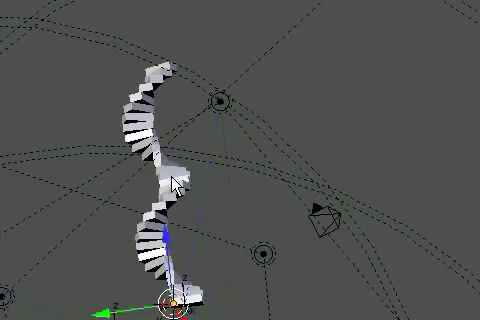
{"action": "scroll", "coordinate": [181, 197], "scroll_direction": "up", "scroll_amount": 1}
{"action": "scroll", "coordinate": [182, 230], "scroll_direction": "up", "scroll_amount": 2}
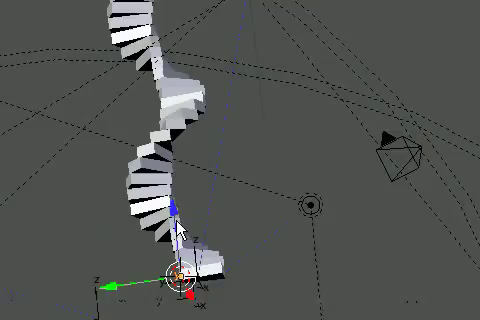
{"action": "scroll", "coordinate": [179, 228], "scroll_direction": "up", "scroll_amount": 2}
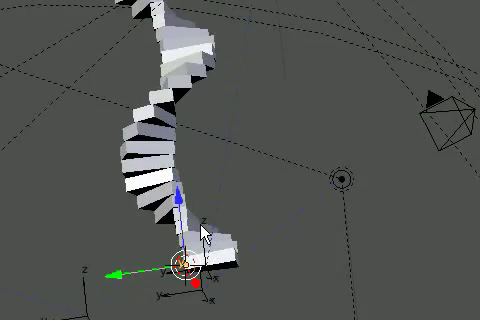
Step: In Edit Mode, move one outer corner vertex of the bottom step sideways in top view
{"action": "mouse_move", "coordinate": [205, 236]}
{"action": "middle_mouse_down"}
{"action": "mouse_move", "coordinate": [136, 250]}
{"action": "mouse_move", "coordinate": [270, 220]}
{"action": "middle_mouse_up"}
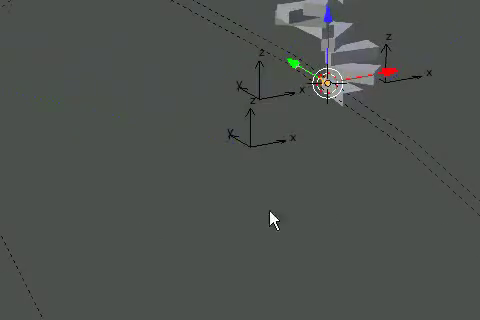
{"action": "scroll", "coordinate": [357, 94], "scroll_direction": "up", "scroll_amount": 1}
{"action": "scroll", "coordinate": [316, 145], "scroll_direction": "up", "scroll_amount": 2}
{"action": "right_click", "coordinate": [297, 143]}
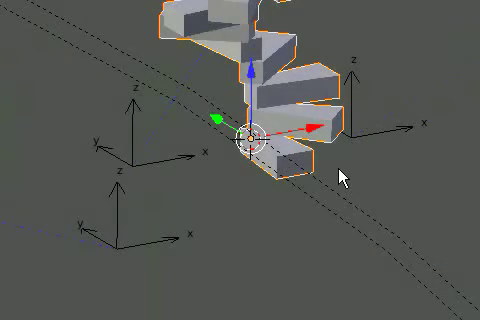
{"action": "key", "text": "Tab"}
{"action": "key", "text": "KP_Decimal"}
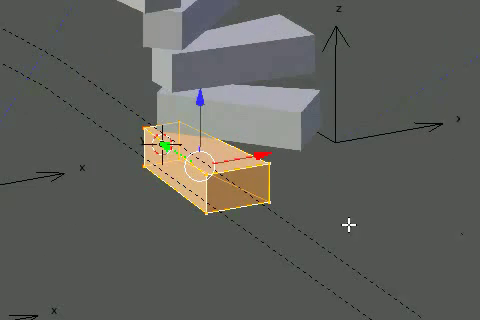
{"action": "right_click", "coordinate": [268, 162]}
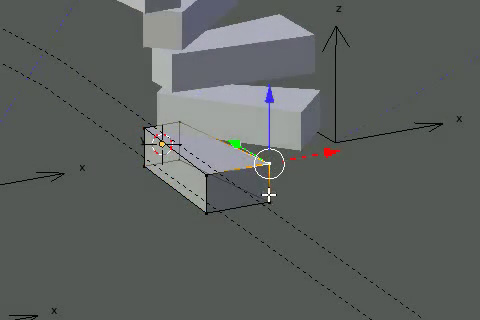
{"action": "key", "text": "KP_7"}
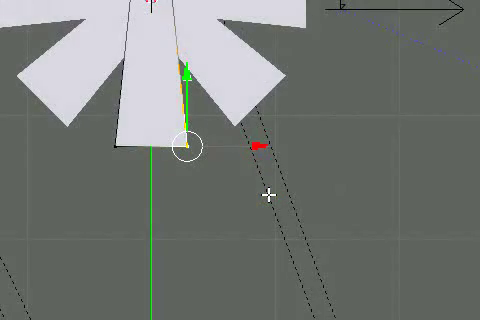
{"action": "key", "text": "g"}
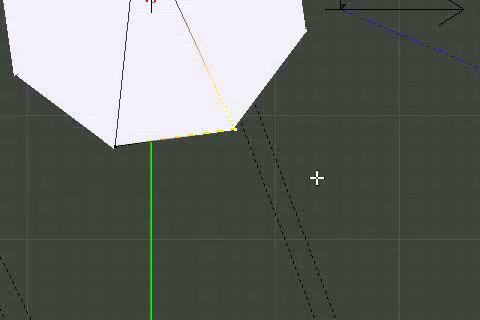
{"action": "left_click", "coordinate": [306, 178]}
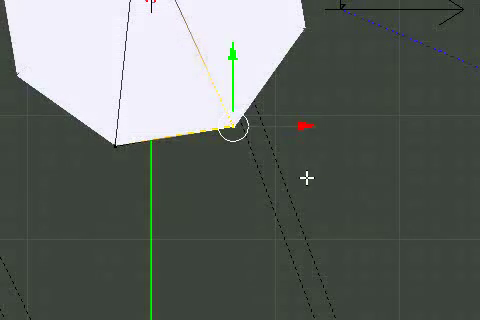
{"action": "scroll", "coordinate": [168, 94], "scroll_direction": "down", "scroll_amount": 3}
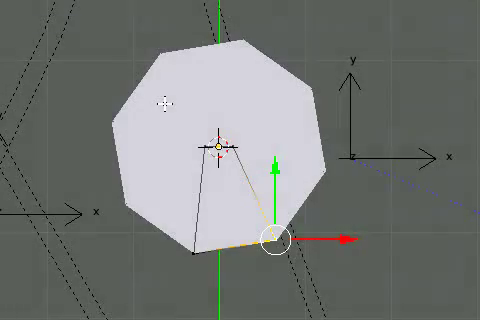
{"action": "scroll", "coordinate": [164, 104], "scroll_direction": "down", "scroll_amount": 1}
{"action": "scroll", "coordinate": [180, 126], "scroll_direction": "down", "scroll_amount": 1}
{"action": "scroll", "coordinate": [193, 226], "scroll_direction": "up", "scroll_amount": 1}
{"action": "scroll", "coordinate": [178, 232], "scroll_direction": "up", "scroll_amount": 2}
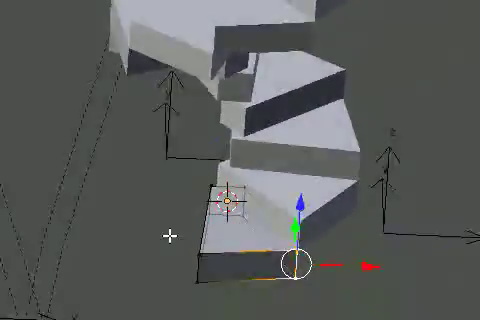
{"action": "mouse_move", "coordinate": [170, 236]}
{"action": "middle_mouse_down"}
{"action": "mouse_move", "coordinate": [160, 229]}
{"action": "mouse_move", "coordinate": [268, 94]}
{"action": "mouse_move", "coordinate": [357, 91]}
{"action": "mouse_move", "coordinate": [178, 126]}
{"action": "mouse_move", "coordinate": [204, 182]}
{"action": "middle_mouse_up"}
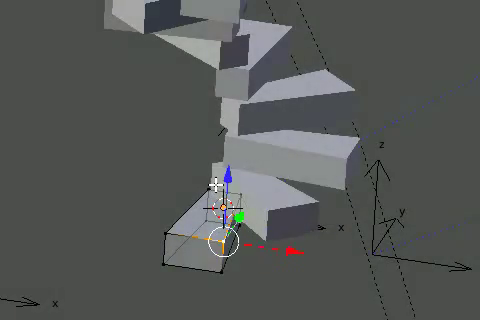
{"action": "right_click", "coordinate": [217, 186]}
{"action": "mouse_move", "coordinate": [193, 194]}
{"action": "middle_mouse_down"}
{"action": "mouse_move", "coordinate": [268, 220]}
{"action": "mouse_move", "coordinate": [196, 209]}
{"action": "middle_mouse_up"}
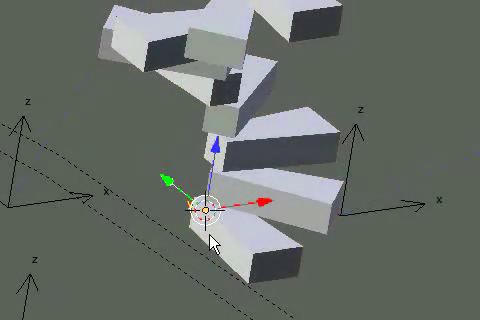
{"action": "key", "text": "g"}
{"action": "key", "text": "z"}
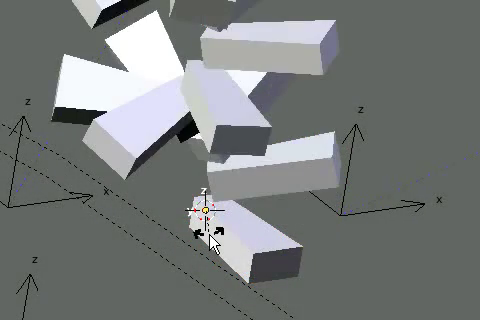
{"action": "key", "text": "Escape"}
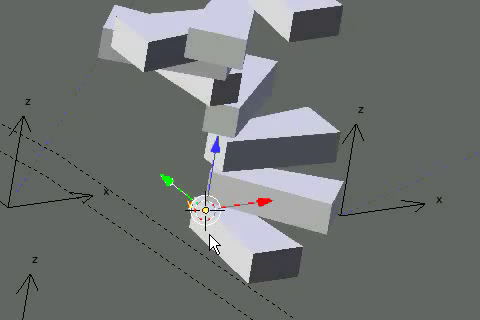
{"action": "key", "text": "g"}
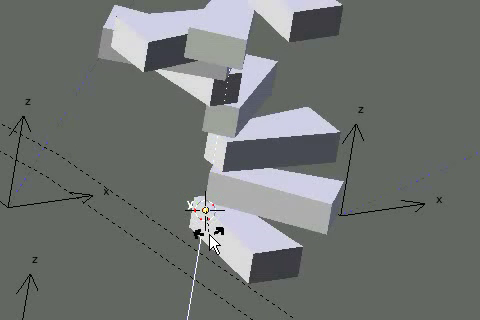
{"action": "key", "text": "z"}
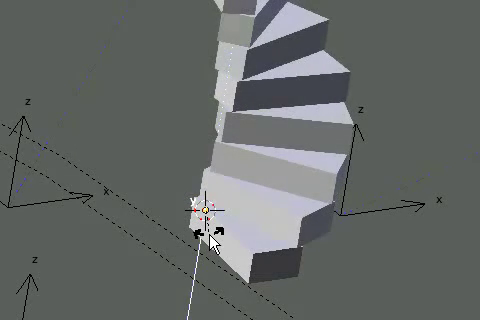
{"action": "key", "text": "Escape"}
{"action": "middle_click_drag", "start_coordinate": [210, 240], "coordinate": [240, 240]}
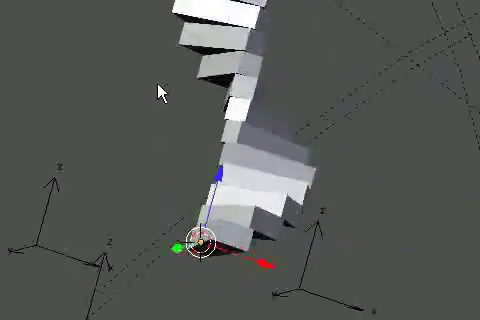
Step: Rotate the bottom step slightly, then orbit in close to inspect it
{"action": "right_click", "coordinate": [240, 240]}
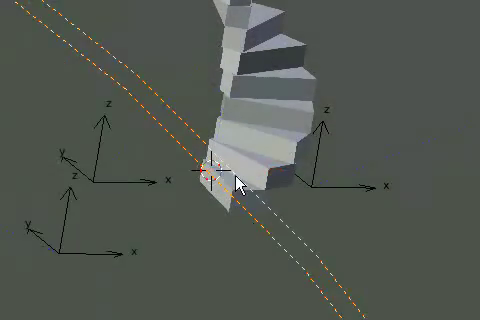
{"action": "right_click", "coordinate": [249, 203]}
{"action": "scroll", "coordinate": [246, 232], "scroll_direction": "up", "scroll_amount": 3}
{"action": "scroll", "coordinate": [246, 232], "scroll_direction": "down", "scroll_amount": 1, "text": "shift"}
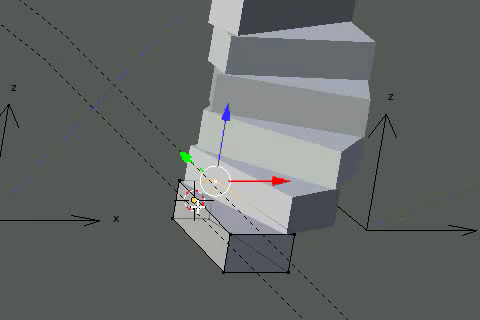
{"action": "right_click", "coordinate": [257, 222]}
{"action": "scroll", "coordinate": [257, 222], "scroll_direction": "down", "scroll_amount": 1, "text": "shift"}
{"action": "scroll", "coordinate": [347, 239], "scroll_direction": "down", "scroll_amount": 1, "text": "shift"}
{"action": "scroll", "coordinate": [347, 239], "scroll_direction": "down", "scroll_amount": 2, "text": "ctrl"}
{"action": "scroll", "coordinate": [343, 232], "scroll_direction": "down", "scroll_amount": 3, "text": "ctrl"}
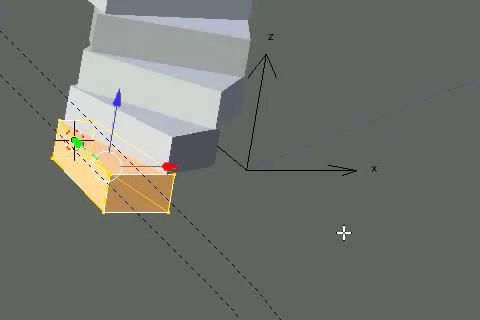
{"action": "key", "text": "r"}
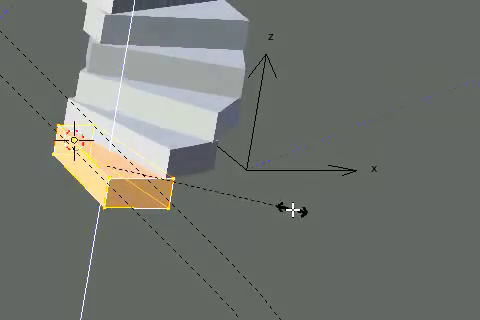
{"action": "left_click", "coordinate": [292, 210]}
{"action": "scroll", "coordinate": [261, 213], "scroll_direction": "down", "scroll_amount": 3}
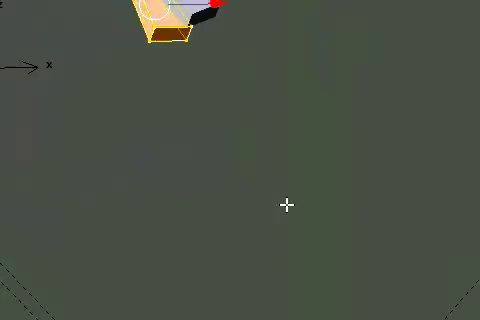
{"action": "mouse_move", "coordinate": [216, 82]}
{"action": "middle_mouse_down"}
{"action": "mouse_move", "coordinate": [227, 93]}
{"action": "mouse_move", "coordinate": [253, 100]}
{"action": "mouse_move", "coordinate": [190, 230]}
{"action": "mouse_move", "coordinate": [218, 230]}
{"action": "middle_mouse_up"}
{"action": "scroll", "coordinate": [218, 230], "scroll_direction": "down", "scroll_amount": 3}
{"action": "middle_click_drag", "start_coordinate": [207, 91], "coordinate": [216, 88]}
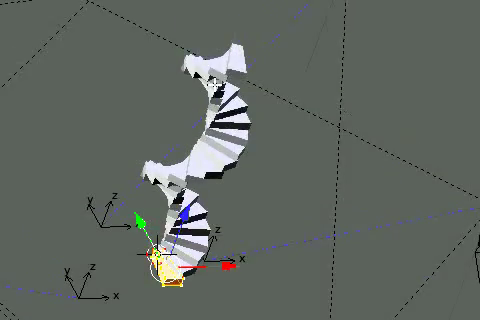
{"action": "scroll", "coordinate": [216, 132], "scroll_direction": "up", "scroll_amount": 2}
{"action": "scroll", "coordinate": [206, 161], "scroll_direction": "down", "scroll_amount": 2}
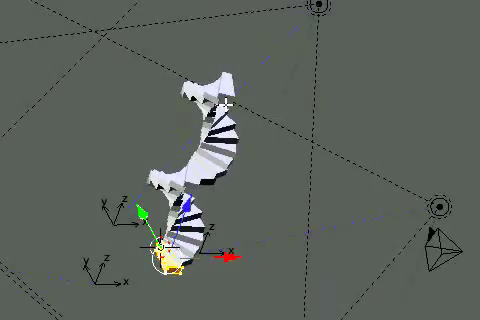
{"action": "scroll", "coordinate": [206, 219], "scroll_direction": "up", "scroll_amount": 2}
{"action": "mouse_move", "coordinate": [249, 186]}
{"action": "middle_mouse_down"}
{"action": "mouse_move", "coordinate": [207, 126]}
{"action": "mouse_move", "coordinate": [199, 176]}
{"action": "middle_mouse_up"}
{"action": "scroll", "coordinate": [129, 237], "scroll_direction": "up", "scroll_amount": 4}
{"action": "mouse_move", "coordinate": [129, 237]}
{"action": "middle_mouse_down"}
{"action": "mouse_move", "coordinate": [145, 226]}
{"action": "mouse_move", "coordinate": [123, 221]}
{"action": "middle_mouse_up"}
Step: In Edit Mode, select the bottom step's front edge and extrude it in top view
{"action": "key", "text": "Tab"}
{"action": "right_click", "coordinate": [171, 142]}
{"action": "right_click", "coordinate": [240, 160], "text": "shift"}
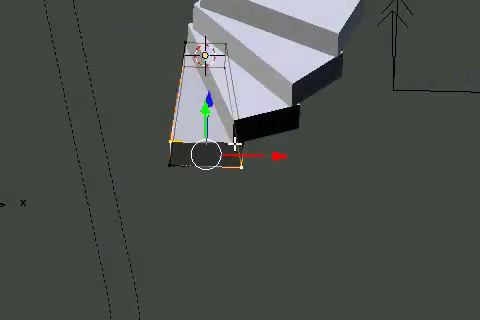
{"action": "right_click", "coordinate": [178, 156], "text": "shift"}
{"action": "key", "text": "KP_7"}
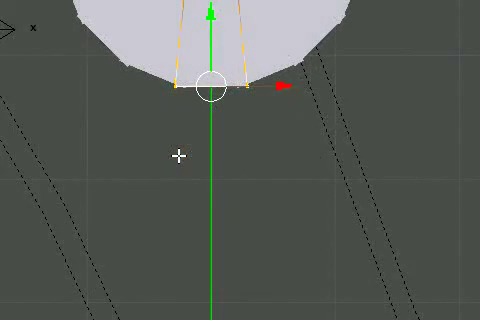
{"action": "key", "text": "e"}
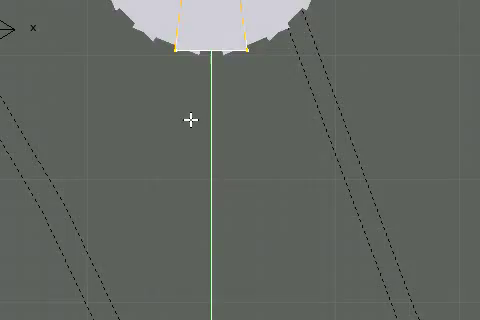
{"action": "left_click", "coordinate": [193, 108]}
{"action": "mouse_move", "coordinate": [200, 88]}
{"action": "middle_mouse_down"}
{"action": "mouse_move", "coordinate": [220, 86]}
{"action": "mouse_move", "coordinate": [205, 228]}
{"action": "mouse_move", "coordinate": [196, 238]}
{"action": "mouse_move", "coordinate": [260, 210]}
{"action": "middle_mouse_up"}
Step: Move the bottom step's right-edge vertex in top view, then select another vertex
{"action": "right_click", "coordinate": [245, 178]}
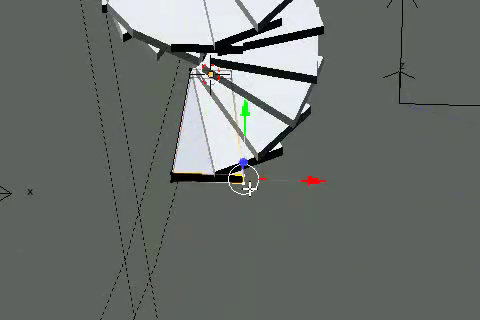
{"action": "key", "text": "KP_7"}
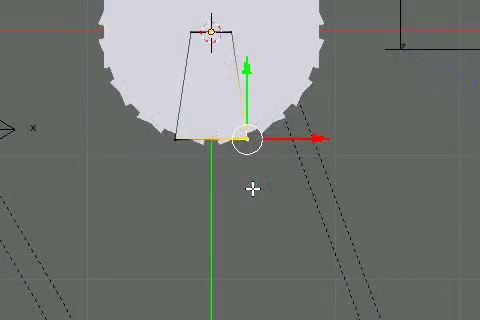
{"action": "key", "text": "g"}
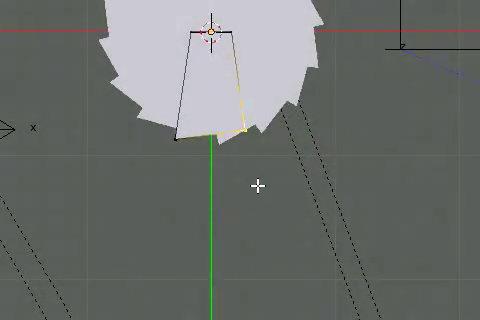
{"action": "left_click", "coordinate": [258, 184]}
{"action": "mouse_move", "coordinate": [194, 221]}
{"action": "middle_mouse_down"}
{"action": "mouse_move", "coordinate": [213, 93]}
{"action": "mouse_move", "coordinate": [257, 81]}
{"action": "mouse_move", "coordinate": [197, 206]}
{"action": "middle_mouse_up"}
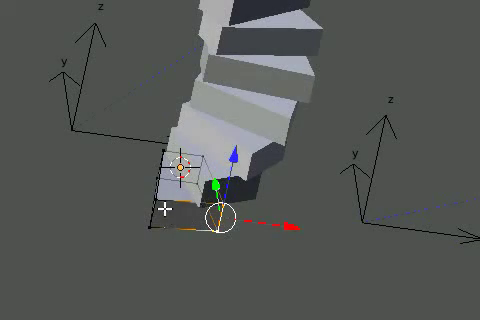
{"action": "right_click", "coordinate": [157, 227]}
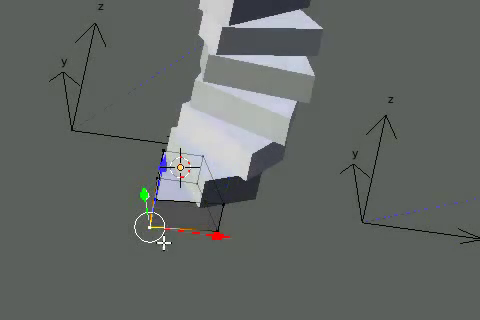
{"action": "middle_click_drag", "start_coordinate": [162, 241], "coordinate": [196, 168]}
{"action": "key", "text": "KP_7"}
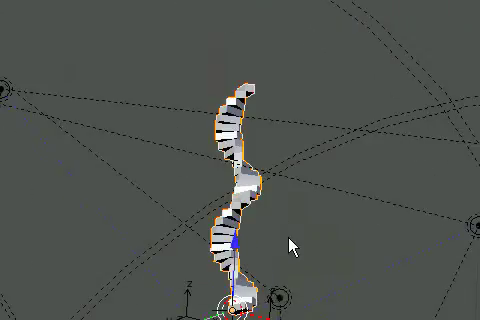
Step: In camera view, move the camera so the whole tall staircase fits the frame
{"action": "middle_click_drag", "start_coordinate": [289, 246], "coordinate": [311, 241], "text": "shift"}
{"action": "scroll", "coordinate": [289, 216], "scroll_direction": "up", "scroll_amount": 2}
{"action": "key", "text": "KP_0"}
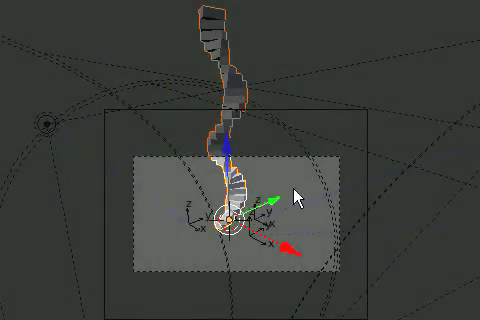
{"action": "right_click", "coordinate": [340, 225]}
{"action": "right_click", "coordinate": [352, 245]}
{"action": "key", "text": "g"}
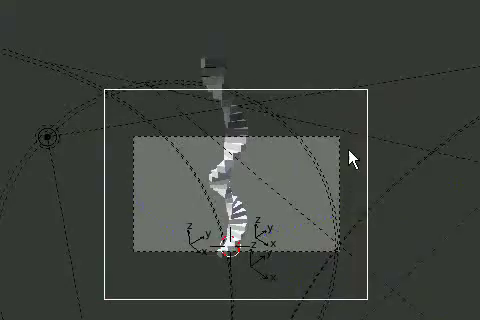
{"action": "left_click", "coordinate": [346, 125]}
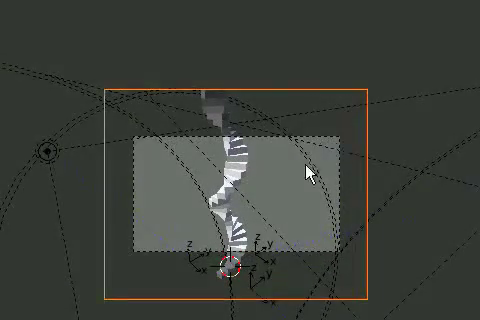
{"action": "scroll", "coordinate": [308, 173], "scroll_direction": "up", "scroll_amount": 3}
{"action": "middle_click_drag", "start_coordinate": [142, 243], "coordinate": [280, 105]}
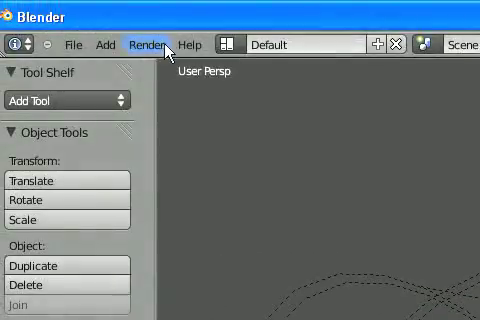
Step: Render a test image of the staircase with Render > Render Image
{"action": "left_click", "coordinate": [100, 45]}
{"action": "left_click", "coordinate": [117, 64]}
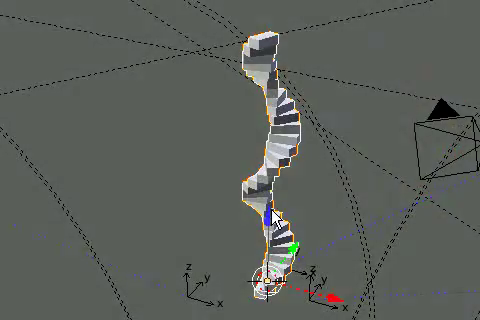
{"action": "scroll", "coordinate": [273, 233], "scroll_direction": "up", "scroll_amount": 2}
{"action": "scroll", "coordinate": [275, 97], "scroll_direction": "down", "scroll_amount": 2}
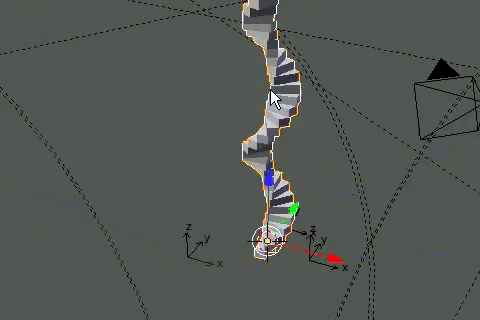
{"action": "scroll", "coordinate": [290, 95], "scroll_direction": "down", "scroll_amount": 2}
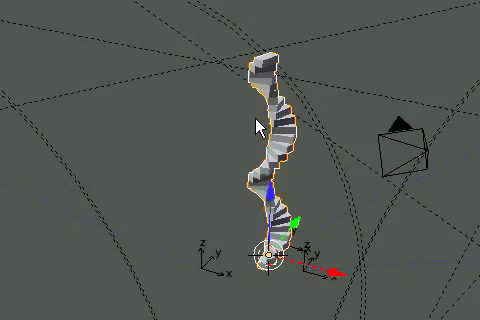
{"action": "scroll", "coordinate": [258, 127], "scroll_direction": "down", "scroll_amount": 1}
Step: View the spiral staircase straight from the front with numpad 1
{"action": "key", "text": "KP_1"}
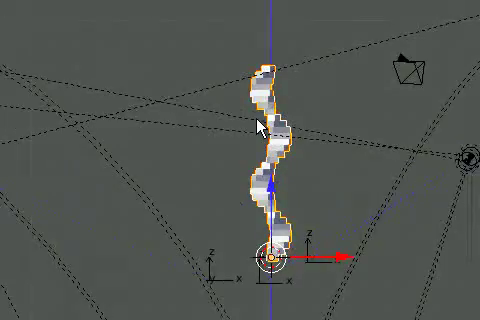
{"action": "scroll", "coordinate": [257, 126], "scroll_direction": "up", "scroll_amount": 1}
{"action": "scroll", "coordinate": [311, 168], "scroll_direction": "up", "scroll_amount": 3}
{"action": "scroll", "coordinate": [289, 131], "scroll_direction": "down", "scroll_amount": 2}
{"action": "scroll", "coordinate": [300, 118], "scroll_direction": "down", "scroll_amount": 1}
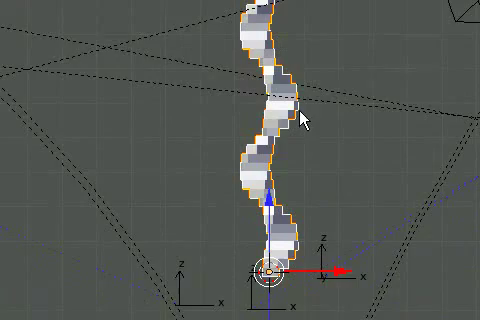
{"action": "scroll", "coordinate": [298, 108], "scroll_direction": "down", "scroll_amount": 2}
{"action": "scroll", "coordinate": [340, 230], "scroll_direction": "down", "scroll_amount": 1, "text": "ctrl"}
{"action": "scroll", "coordinate": [360, 243], "scroll_direction": "down", "scroll_amount": 3, "text": "ctrl"}
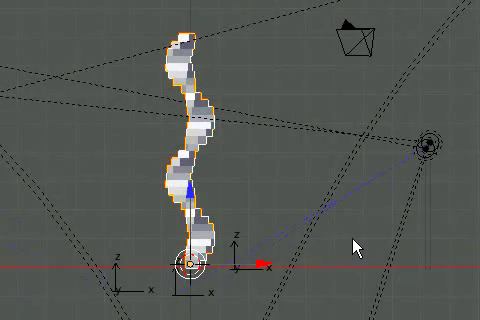